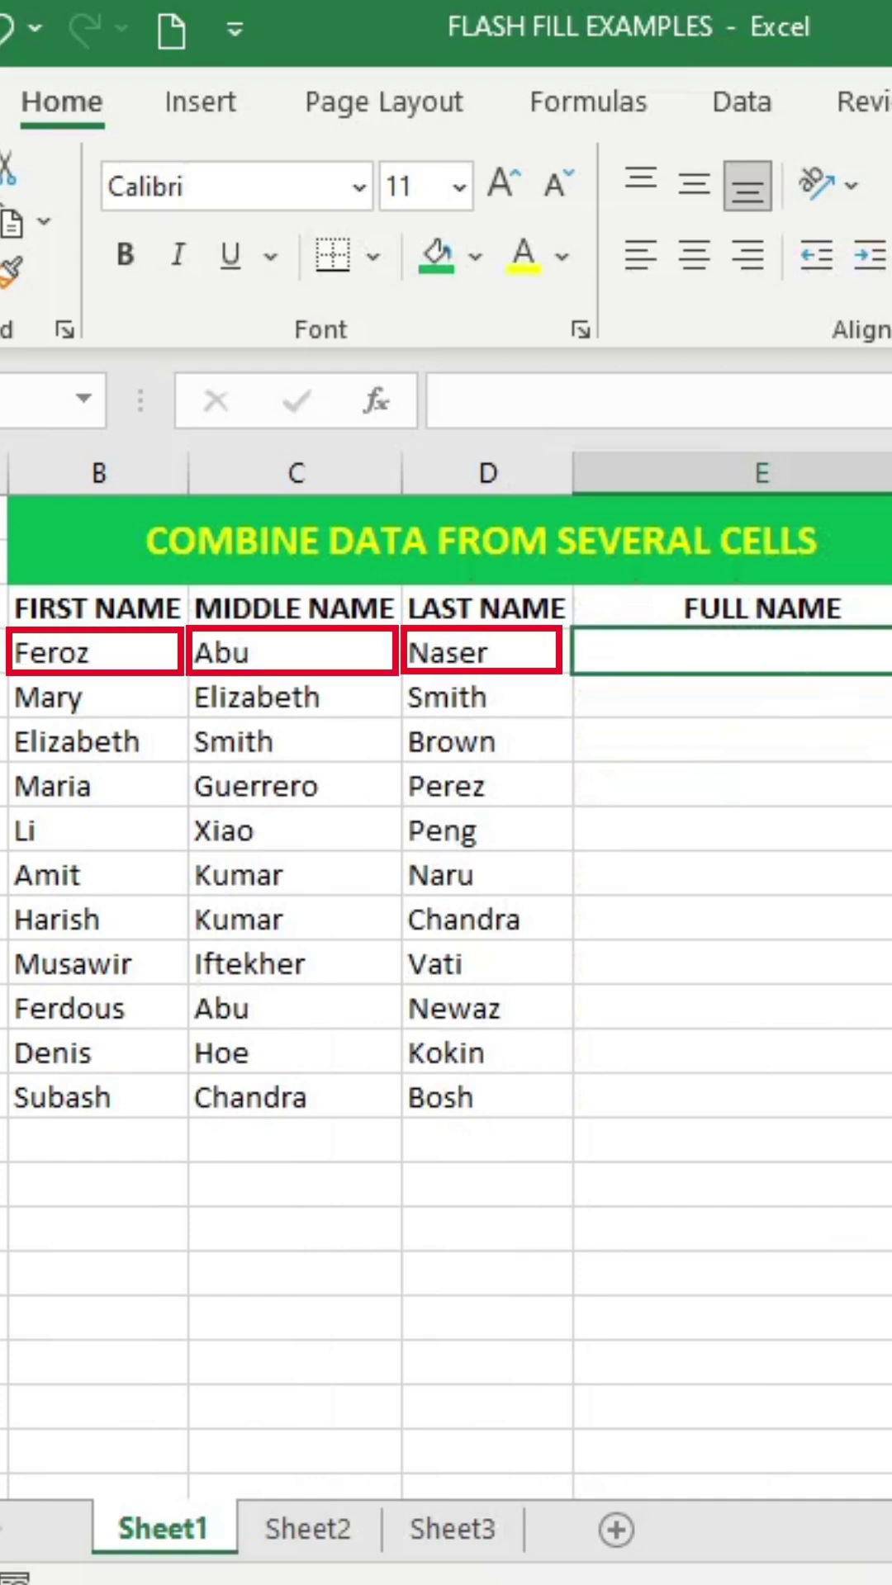
pyautogui.write('=')
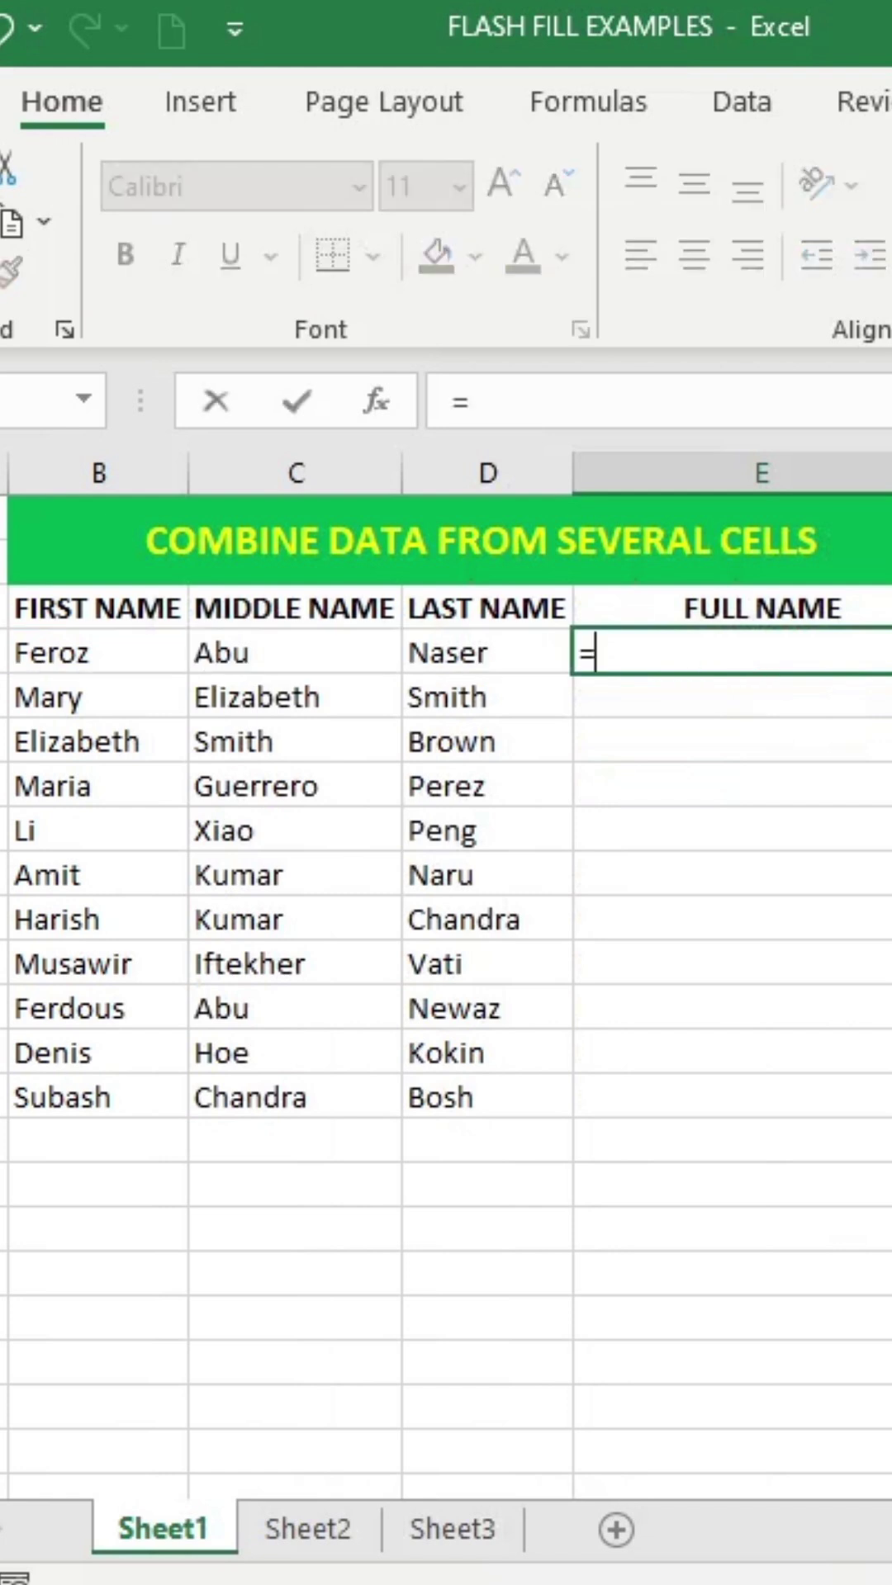
pyautogui.write('CON')
pyautogui.doubleClick(683, 703)
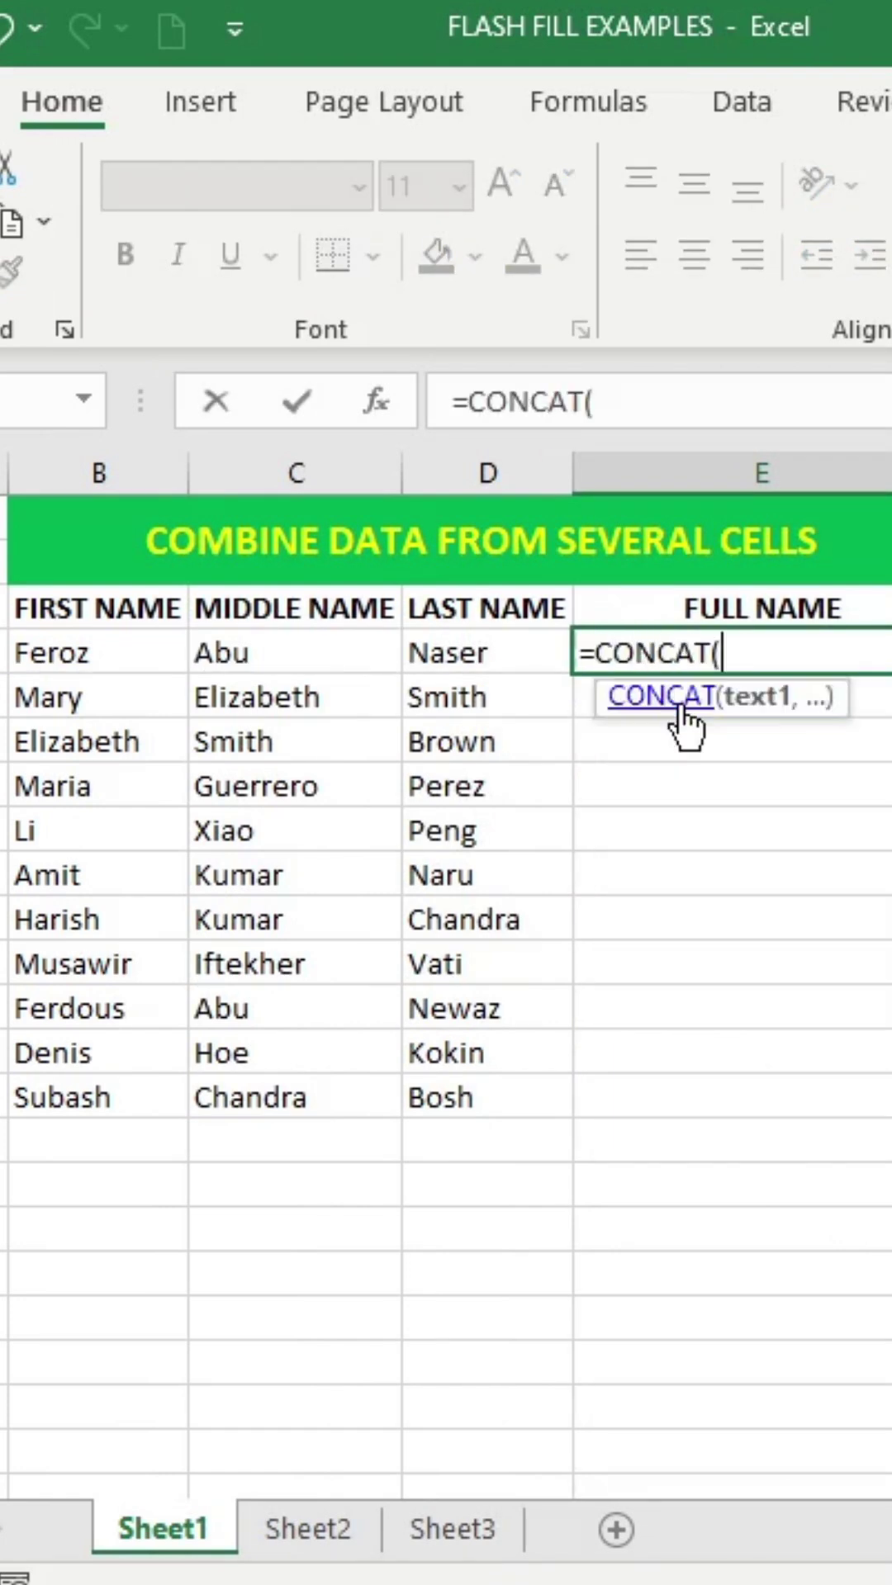
pyautogui.click(64, 648)
pyautogui.write(',')
pyautogui.click(238, 654)
pyautogui.write(',')
pyautogui.click(502, 656)
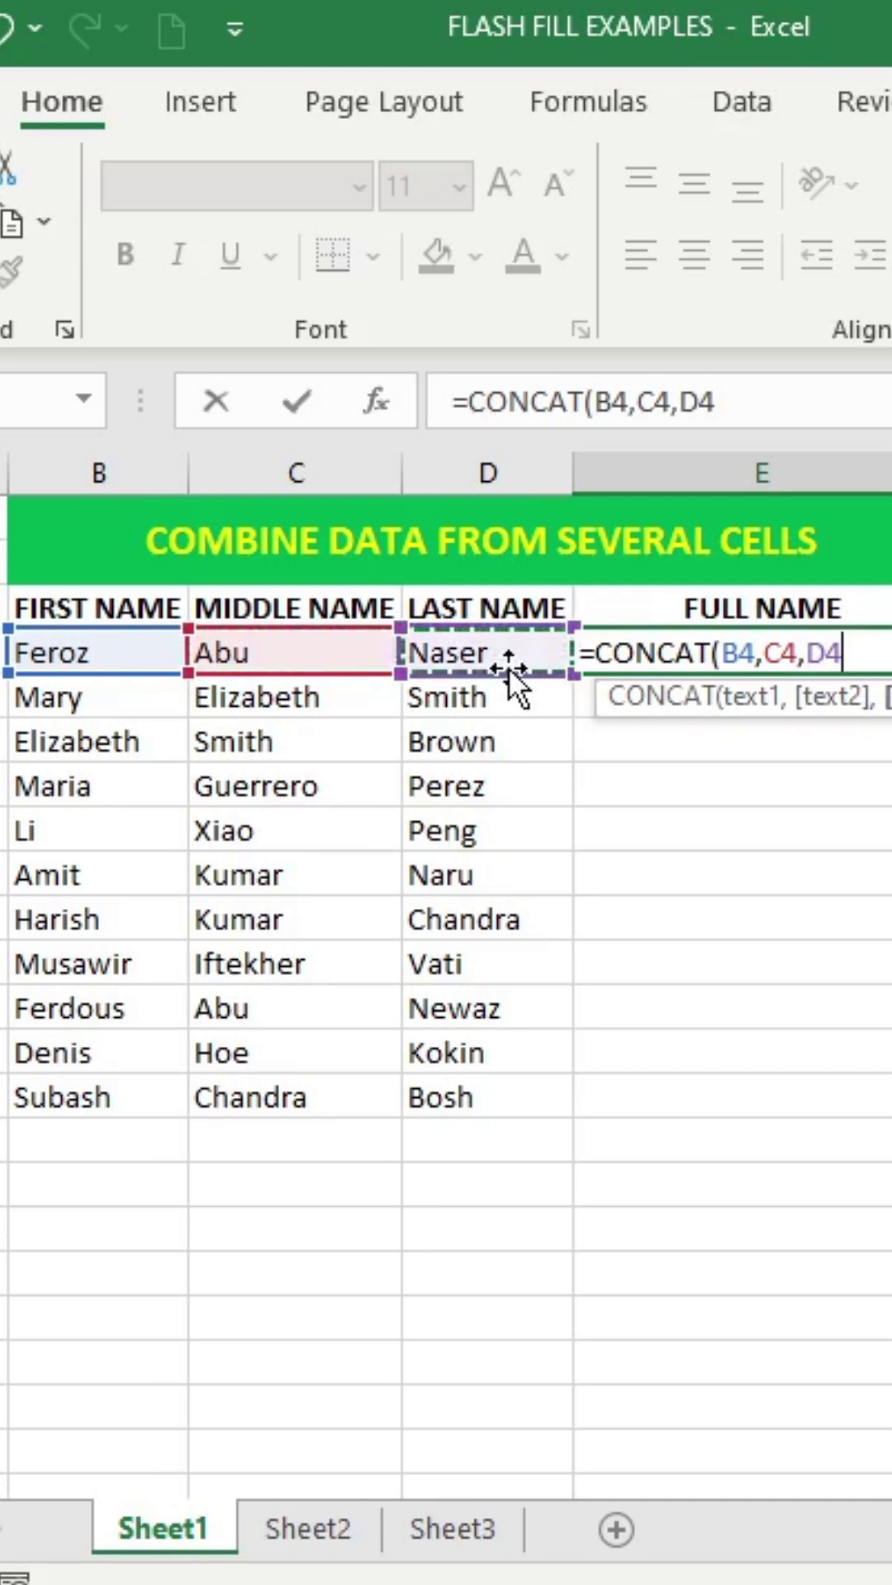
pyautogui.write(')')
pyautogui.press('Return')
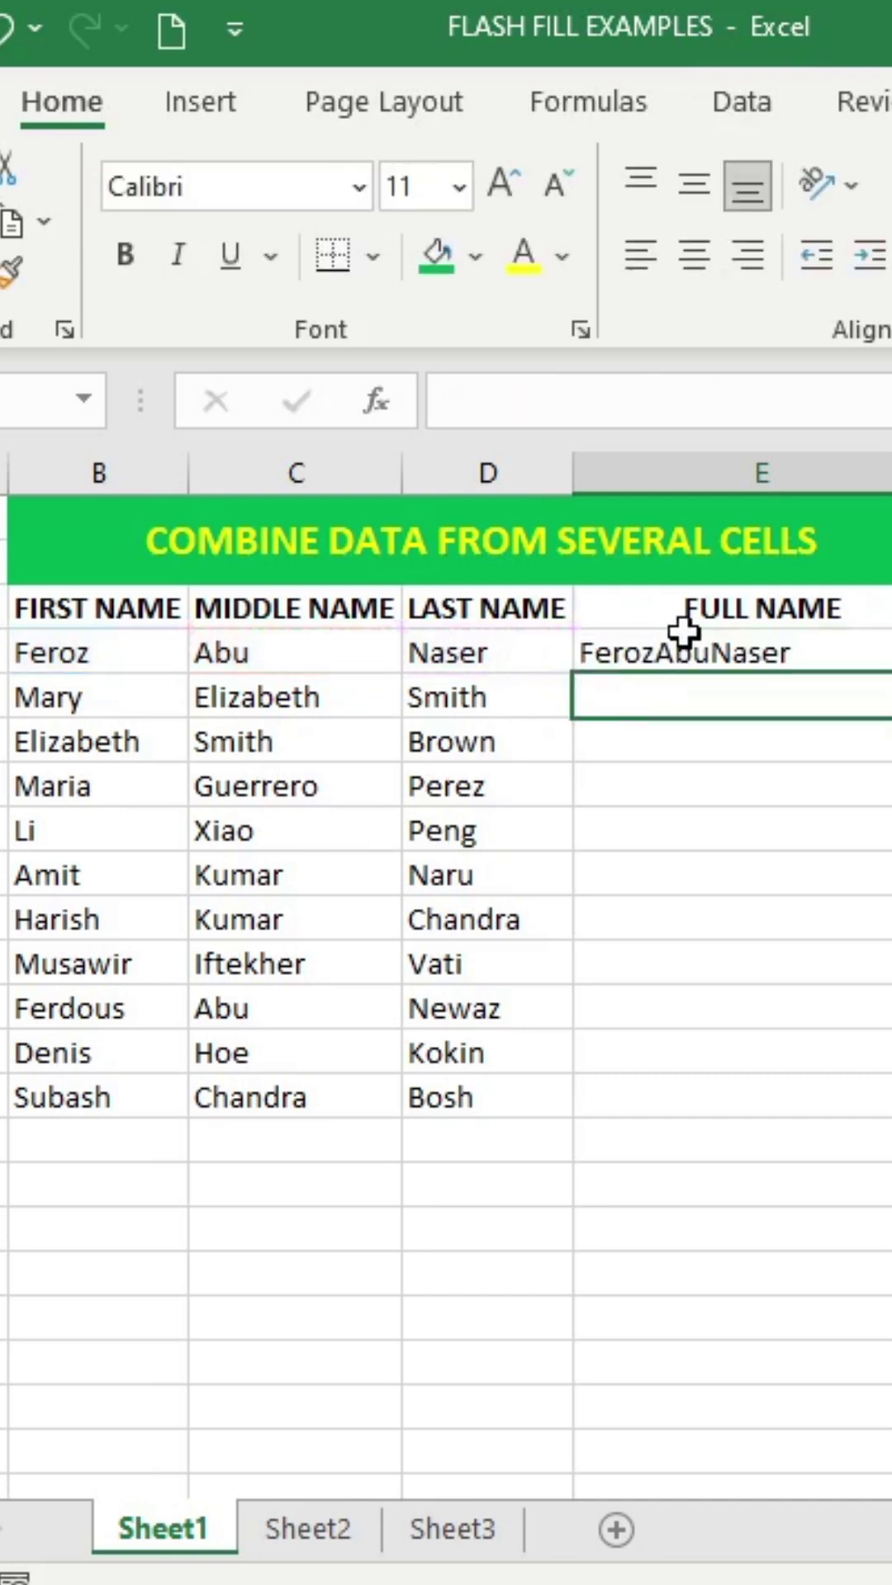
pyautogui.click(685, 635)
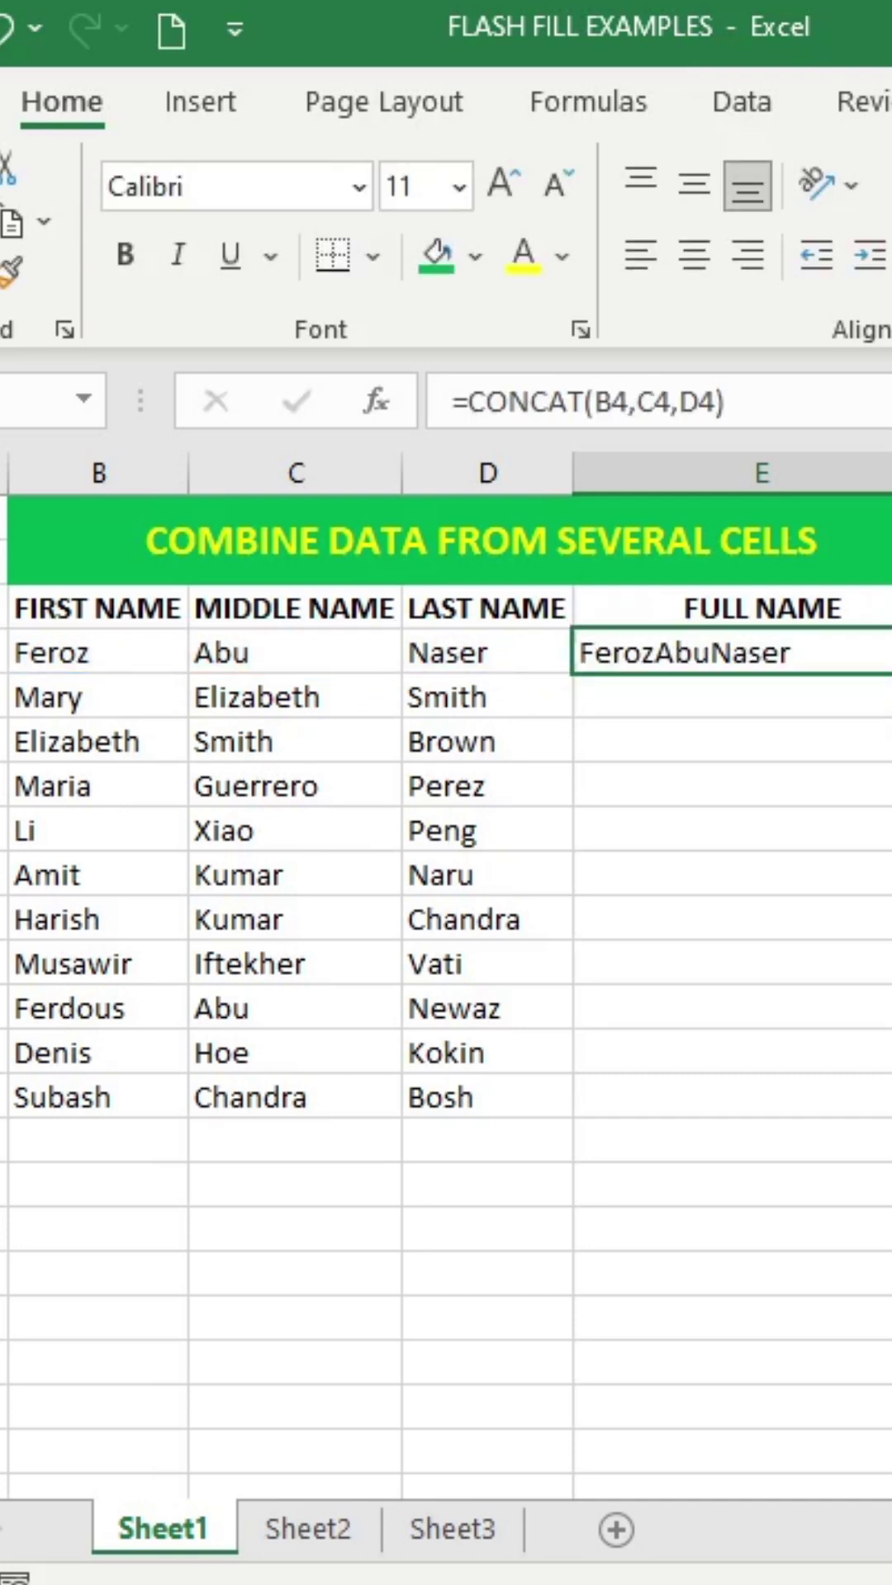
pyautogui.write('=CONCAT(')
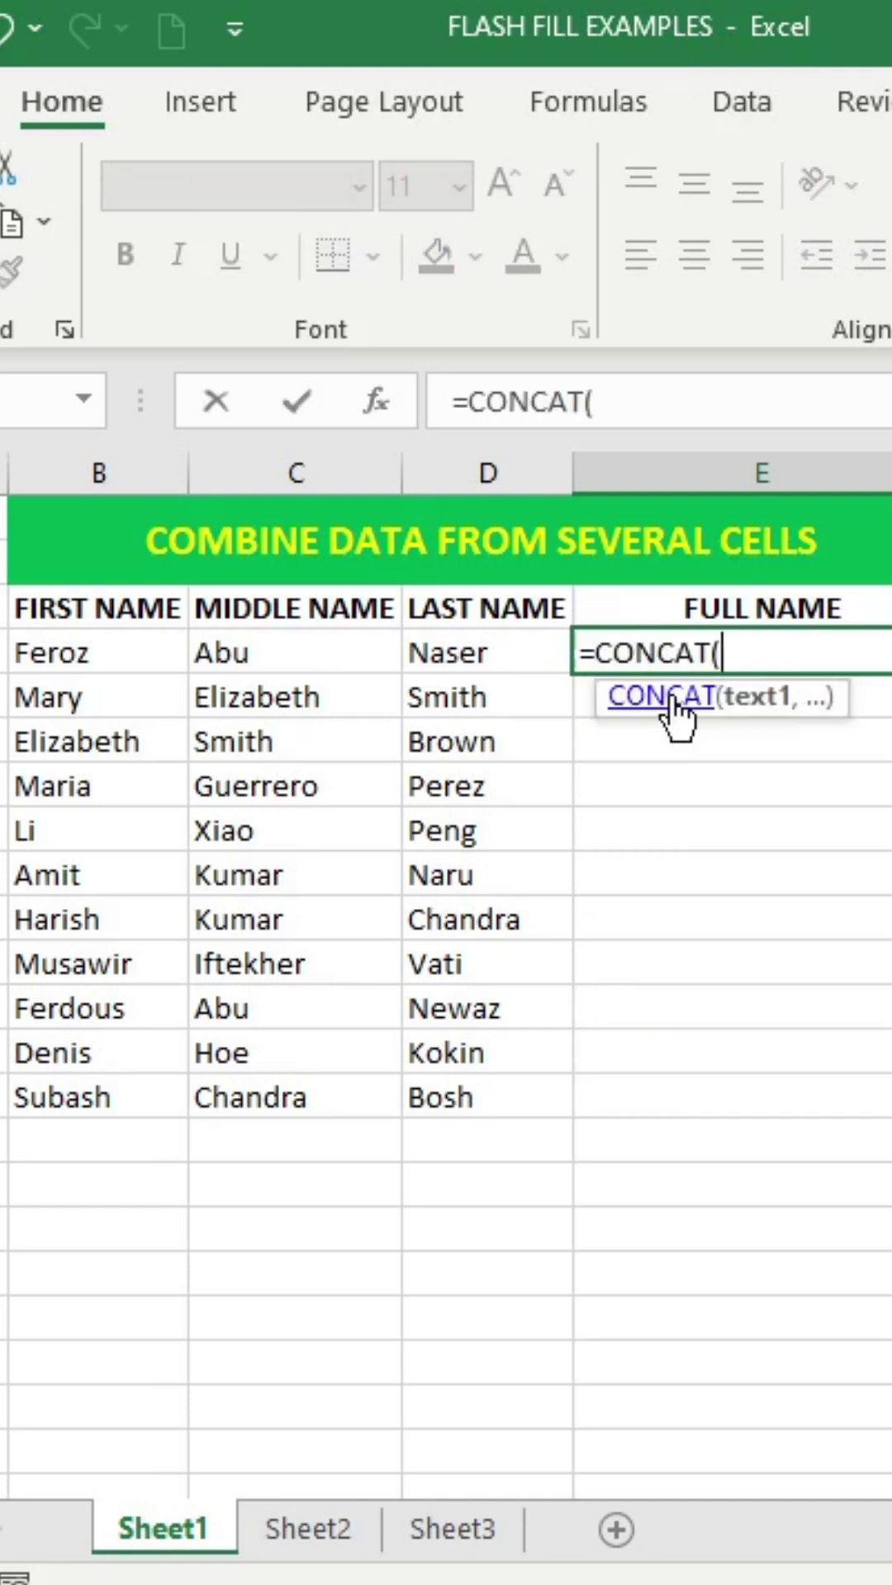
pyautogui.click(145, 641)
pyautogui.write('," ",')
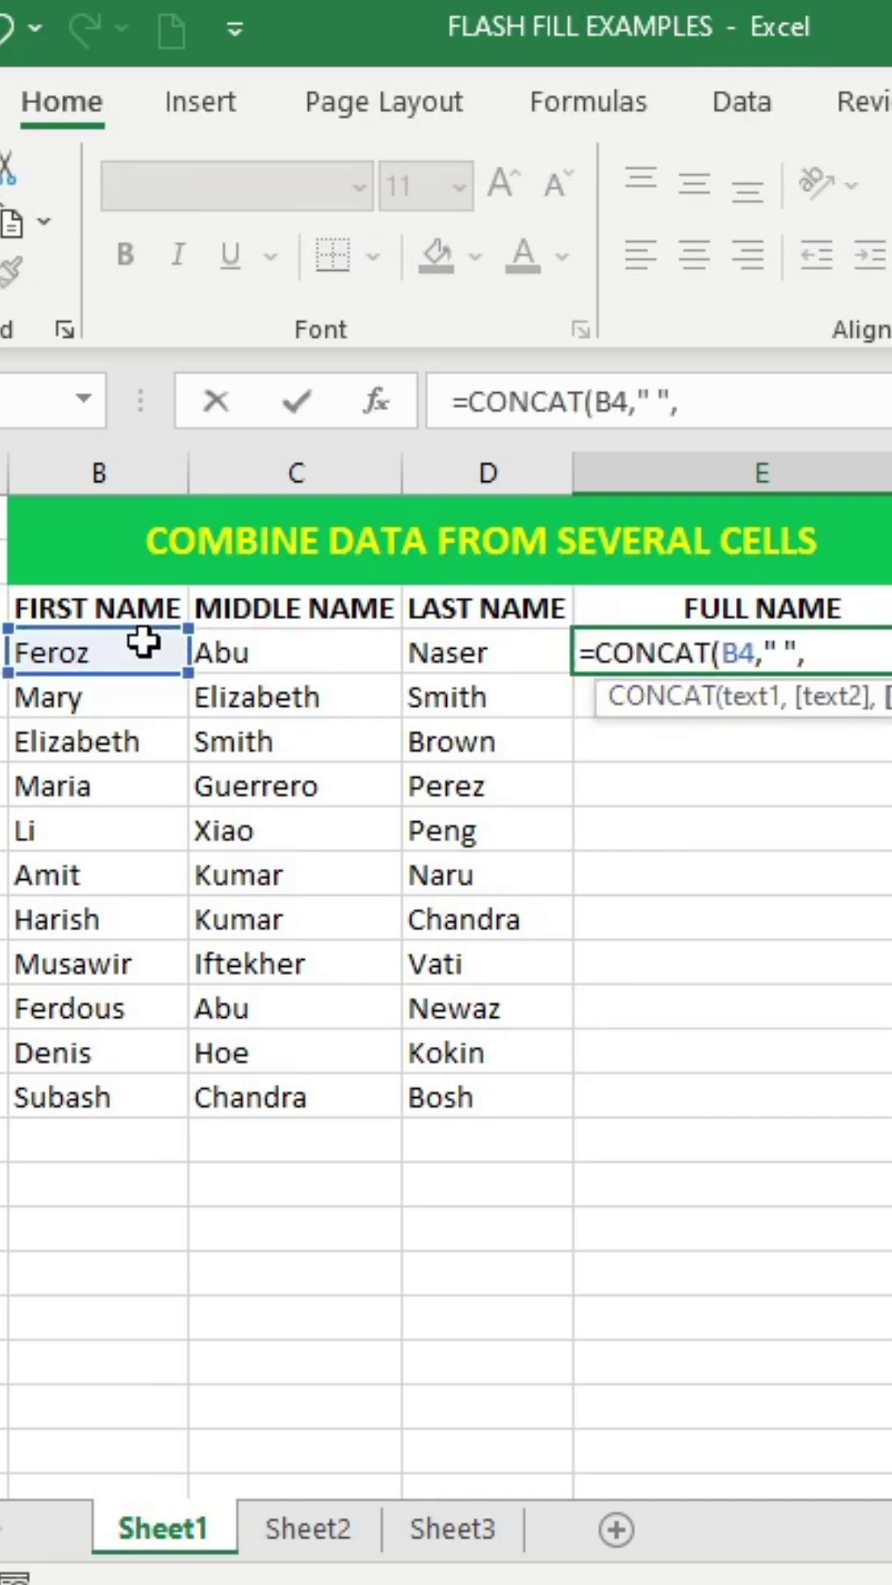
pyautogui.click(233, 646)
pyautogui.write('," ",')
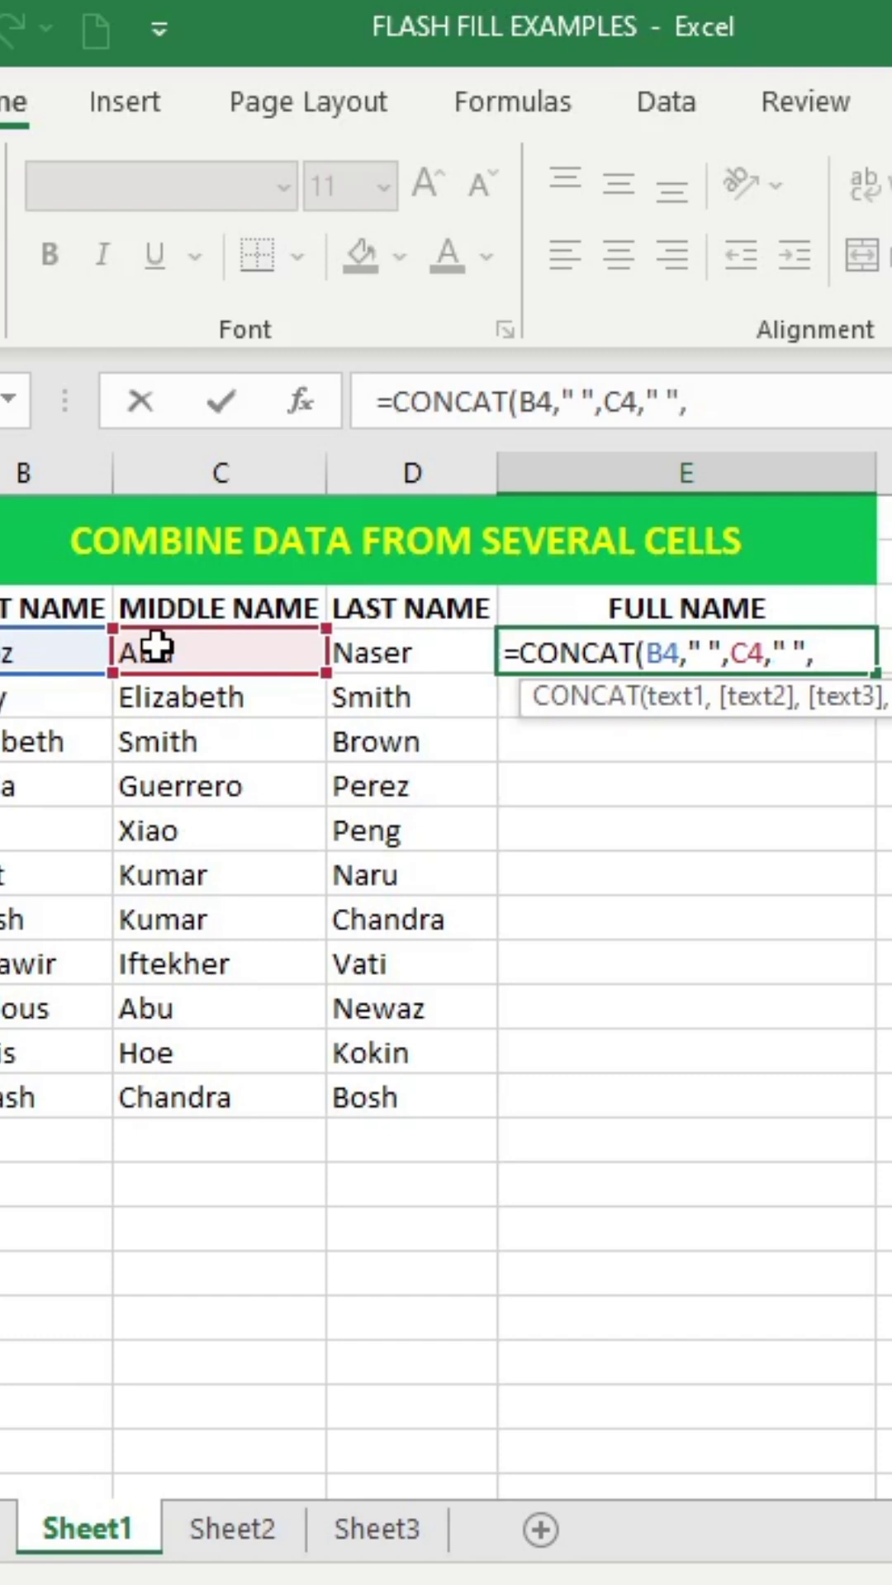
pyautogui.click(372, 646)
pyautogui.write(')')
pyautogui.press('Return')
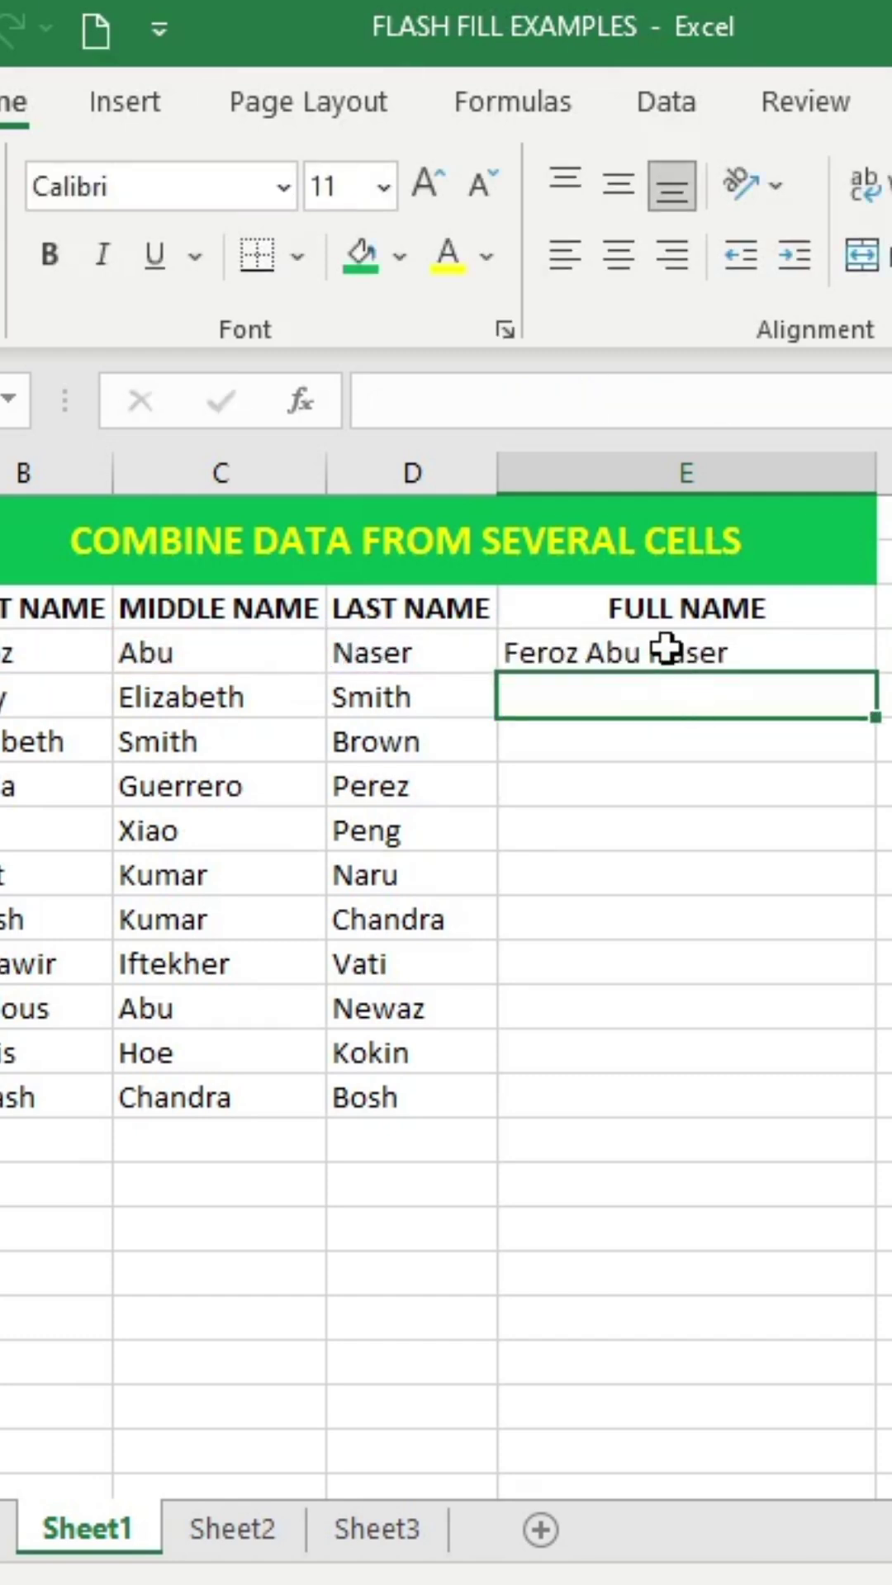
pyautogui.click(658, 638)
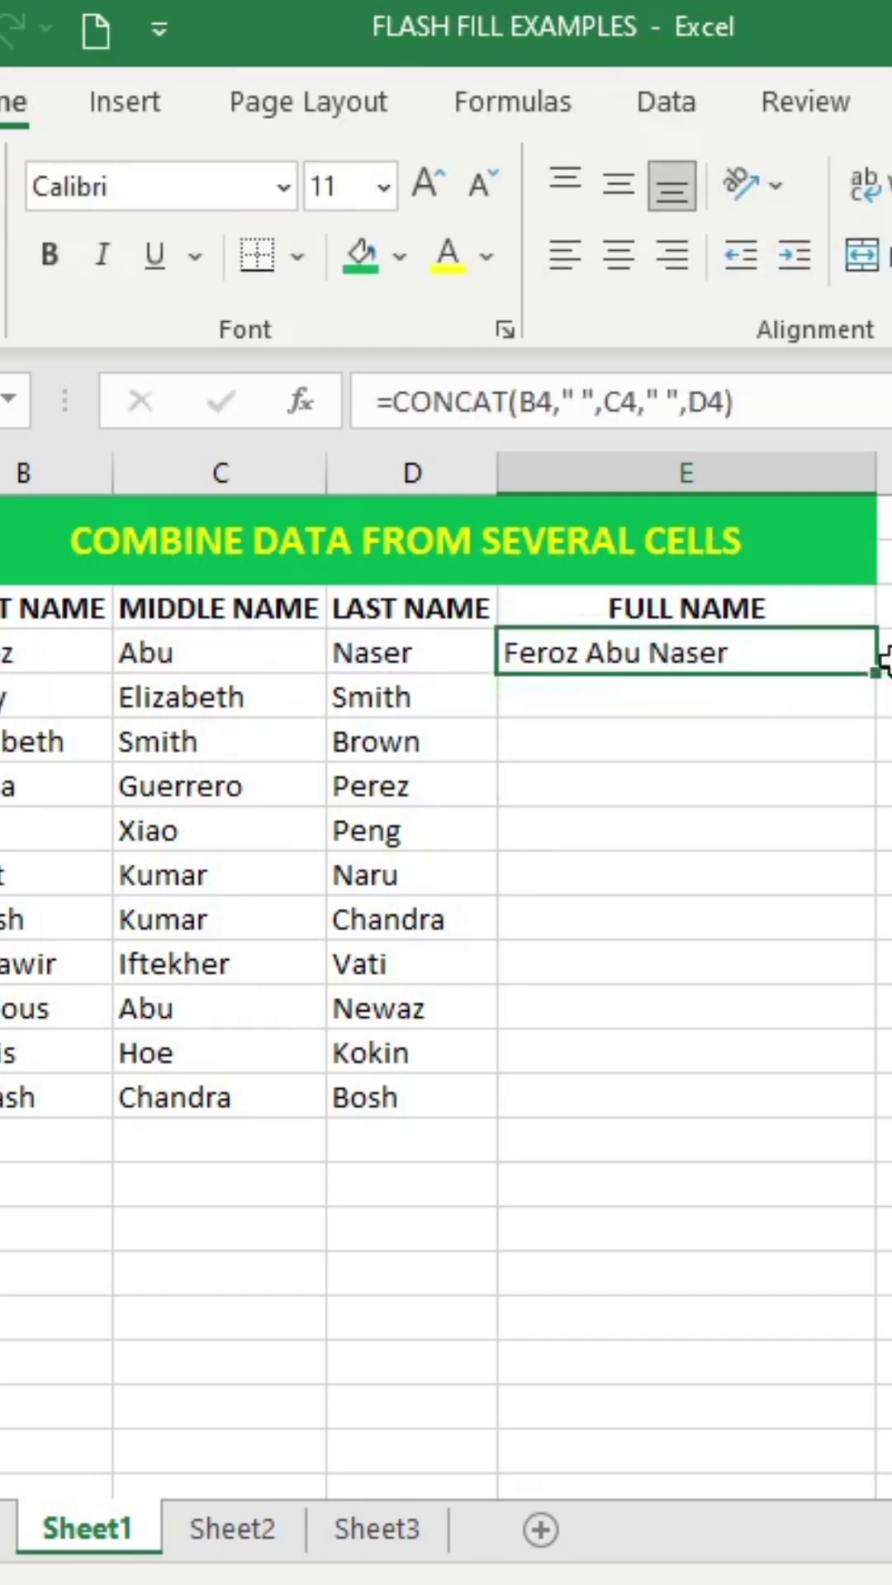
# Copy E4's spaced full-name formula down through E14, ending with Subash Chandra Bosh
pyautogui.moveTo(875, 680); pyautogui.dragTo(862, 1121)
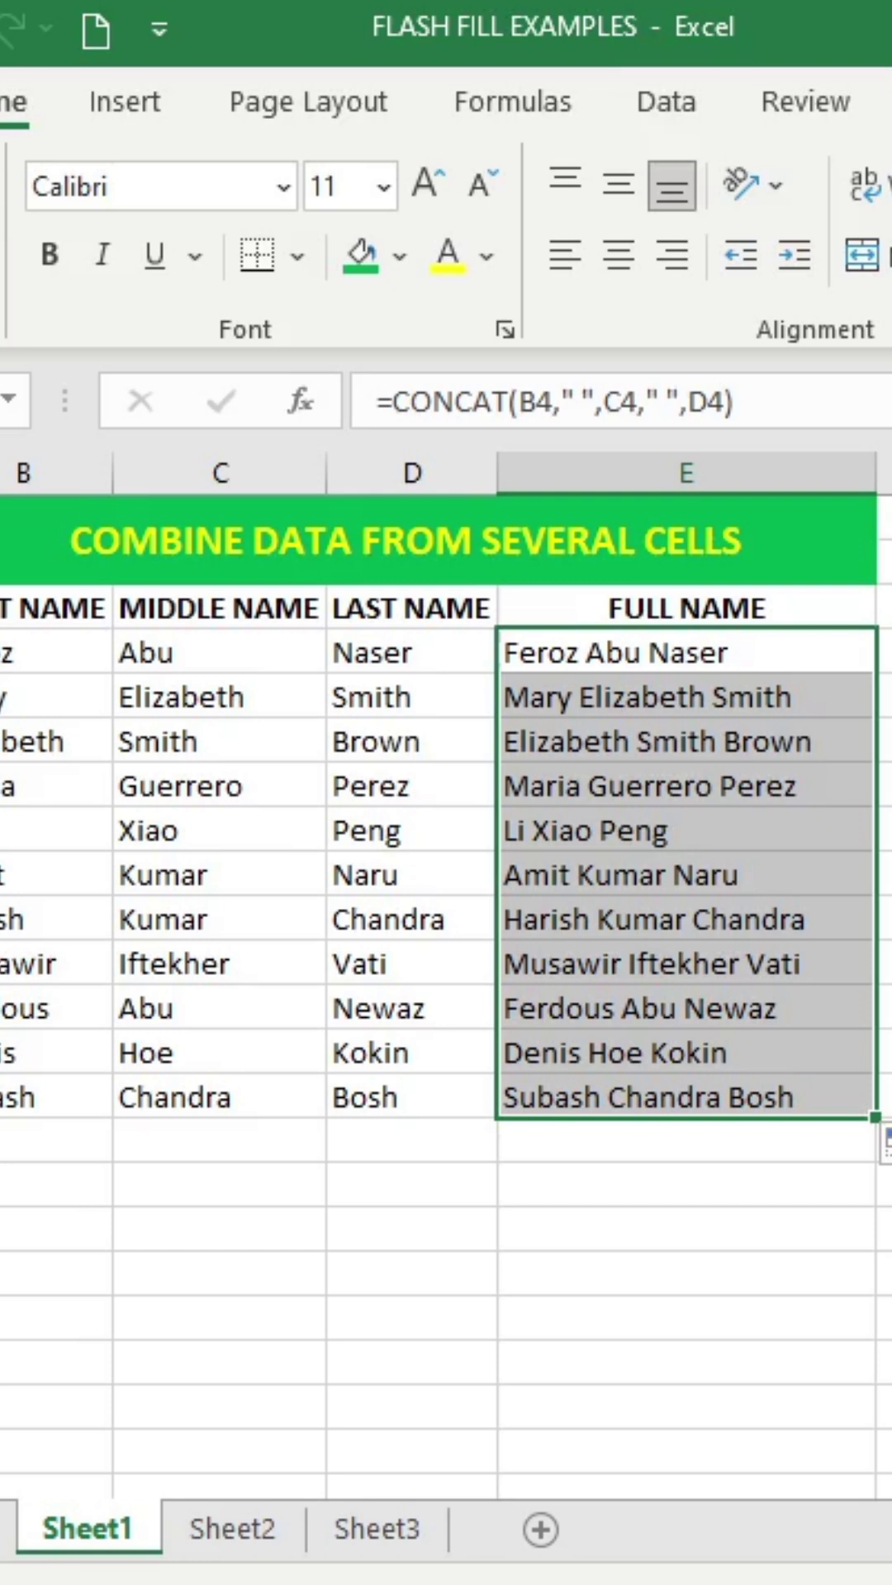
pyautogui.press('Right')
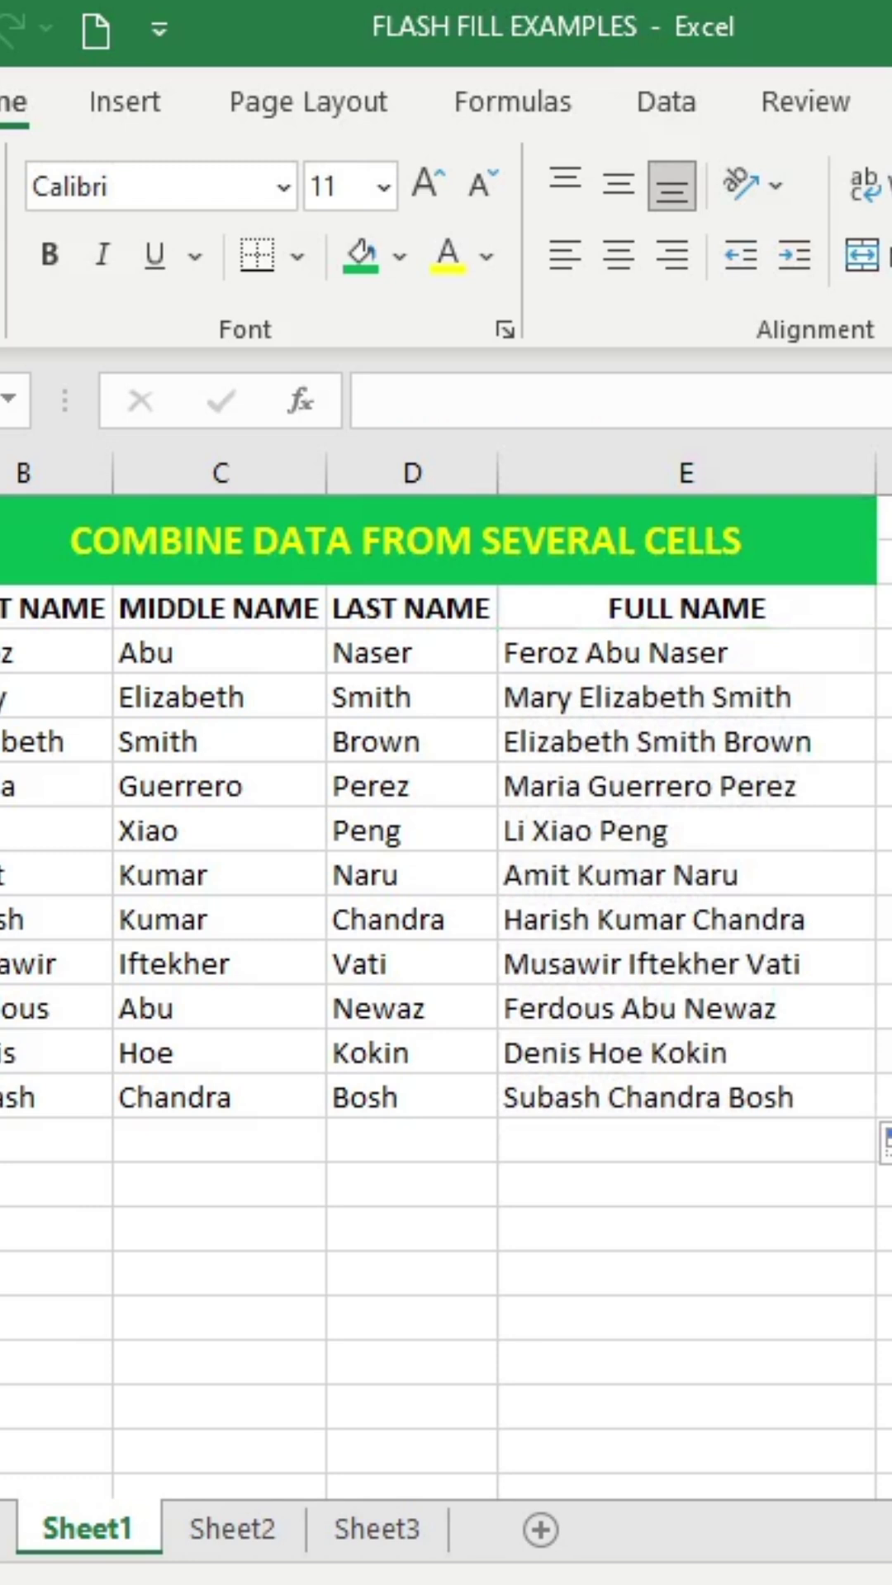
pyautogui.click(620, 644)
pyautogui.write('Feroz ')
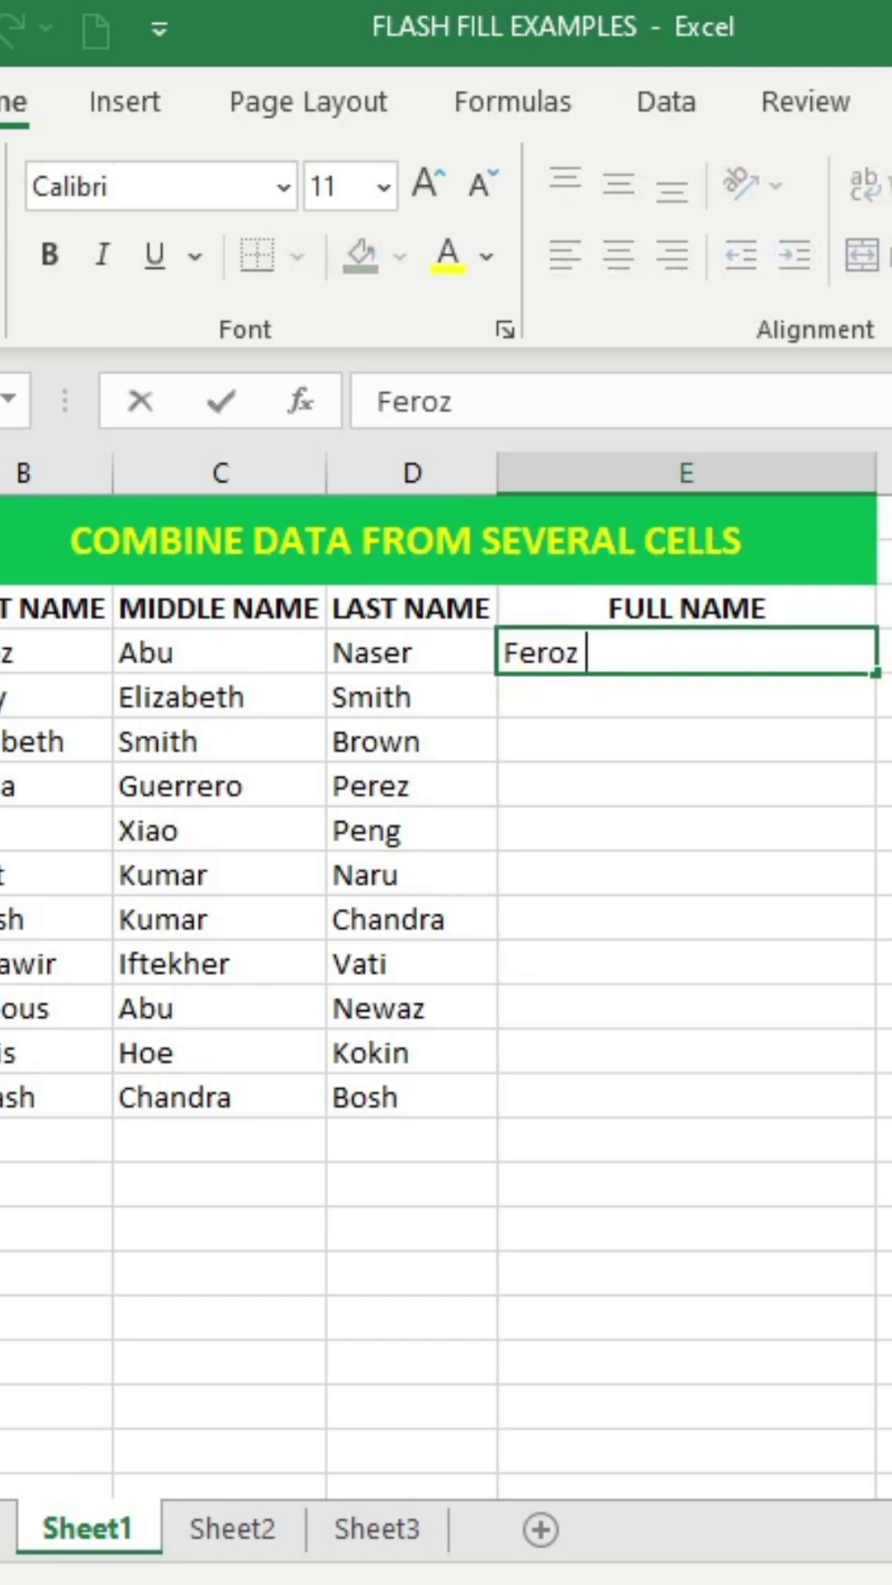
pyautogui.write('Abu Naser')
pyautogui.press('Return')
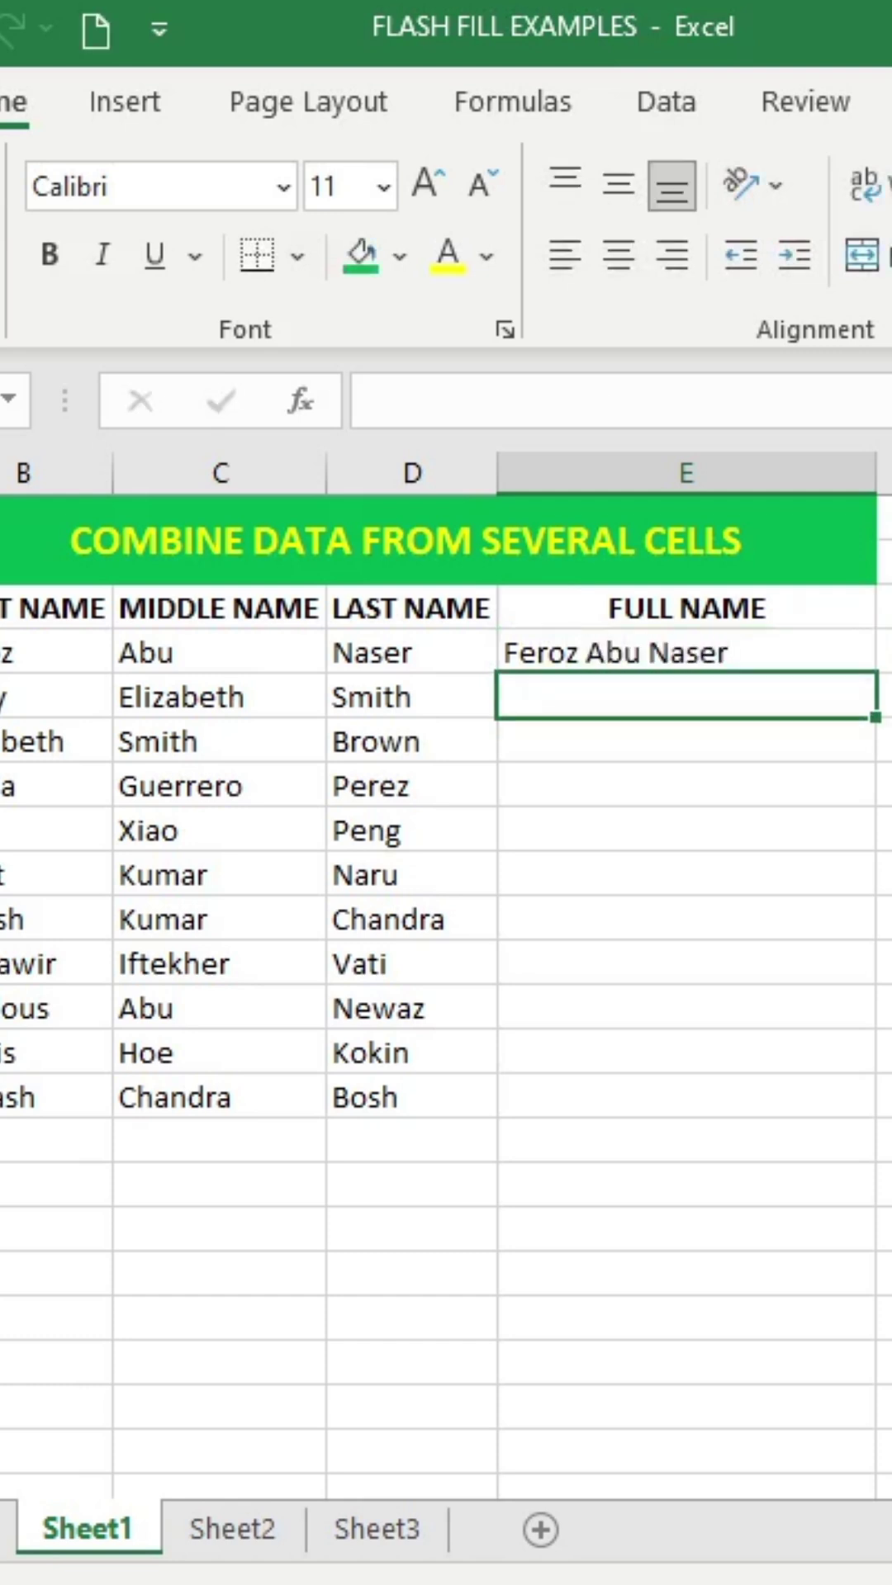
pyautogui.moveTo(682, 652)
pyautogui.mouseDown()
pyautogui.moveTo(764, 917)
pyautogui.moveTo(777, 1080)
pyautogui.mouseUp()
pyautogui.click(685, 111)
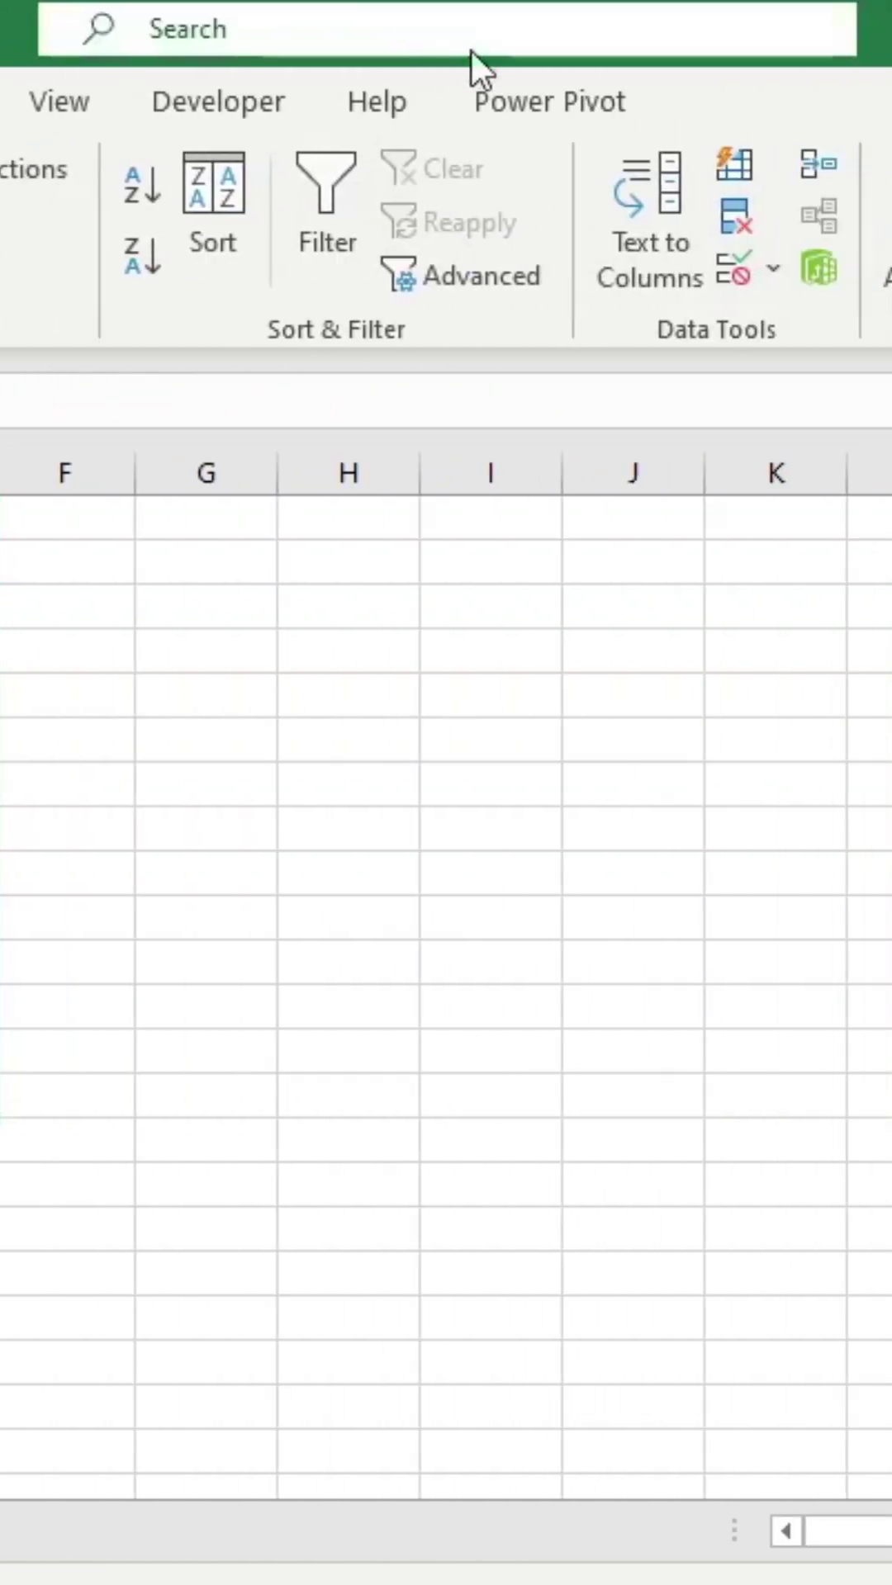
pyautogui.click(736, 169)
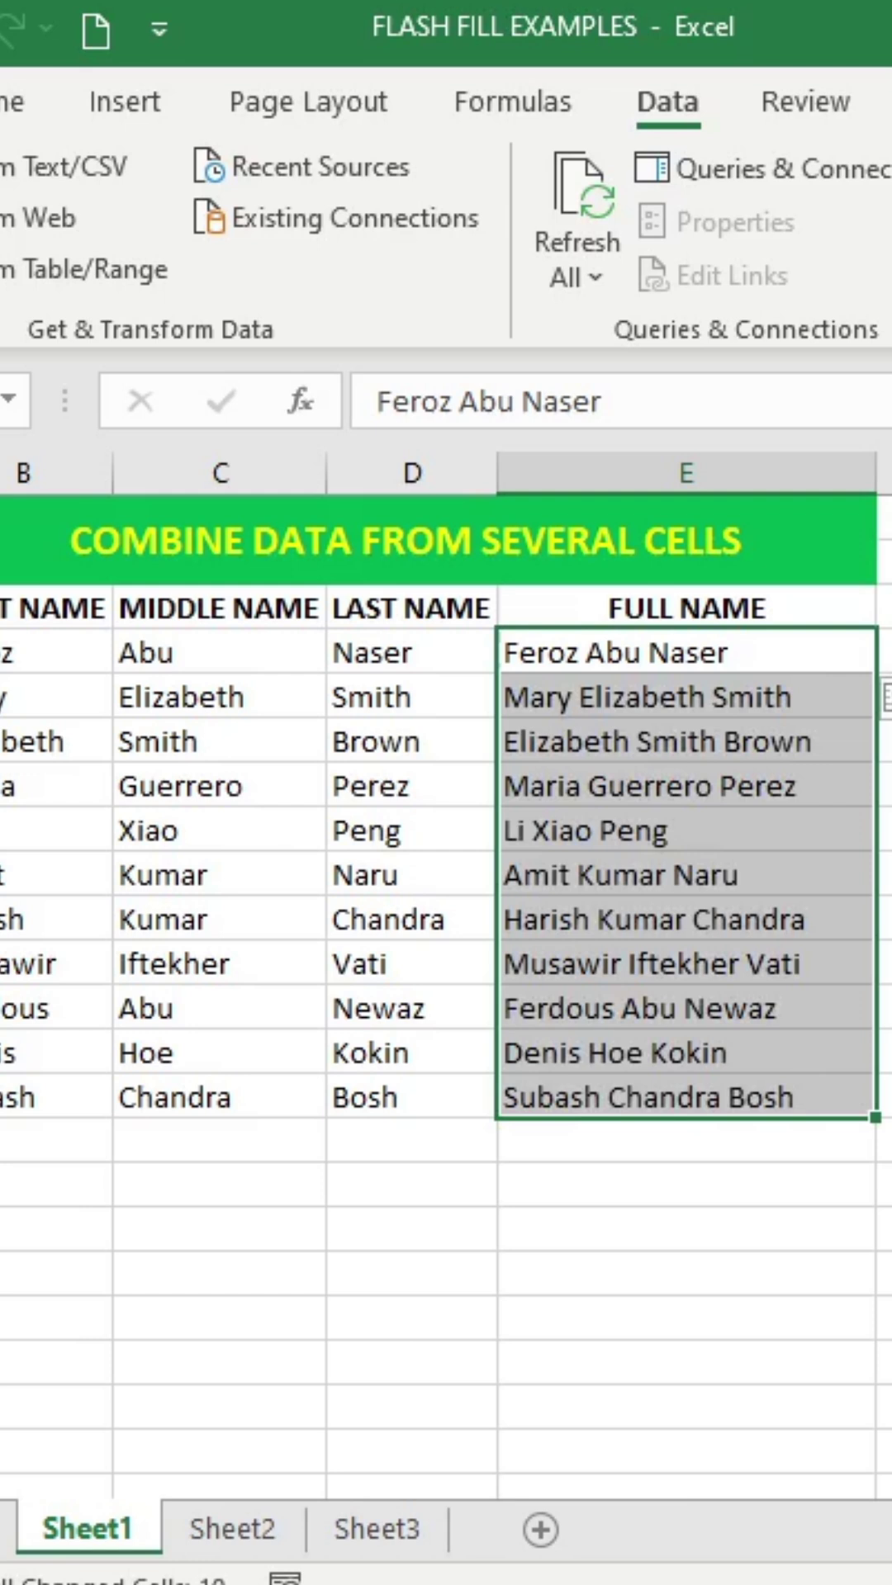
# Flash Fill Sheet2's phone numbers in C4:C8 into 012- format with Ctrl+E
pyautogui.click(884, 1140)
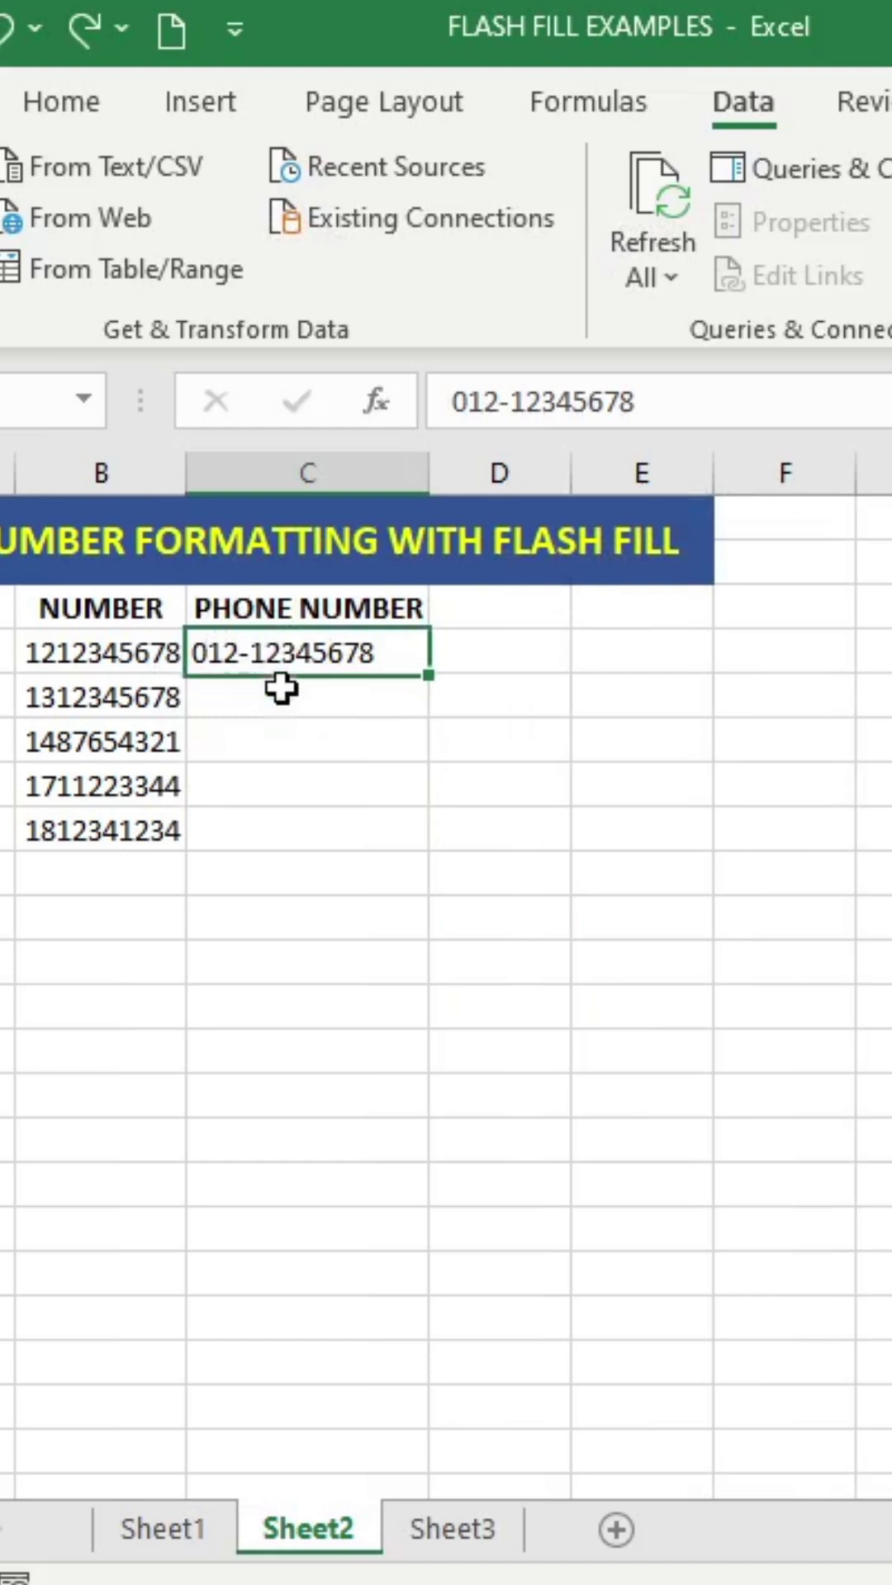
pyautogui.moveTo(281, 689); pyautogui.dragTo(308, 817)
pyautogui.hotkey('ctrl', 'e')
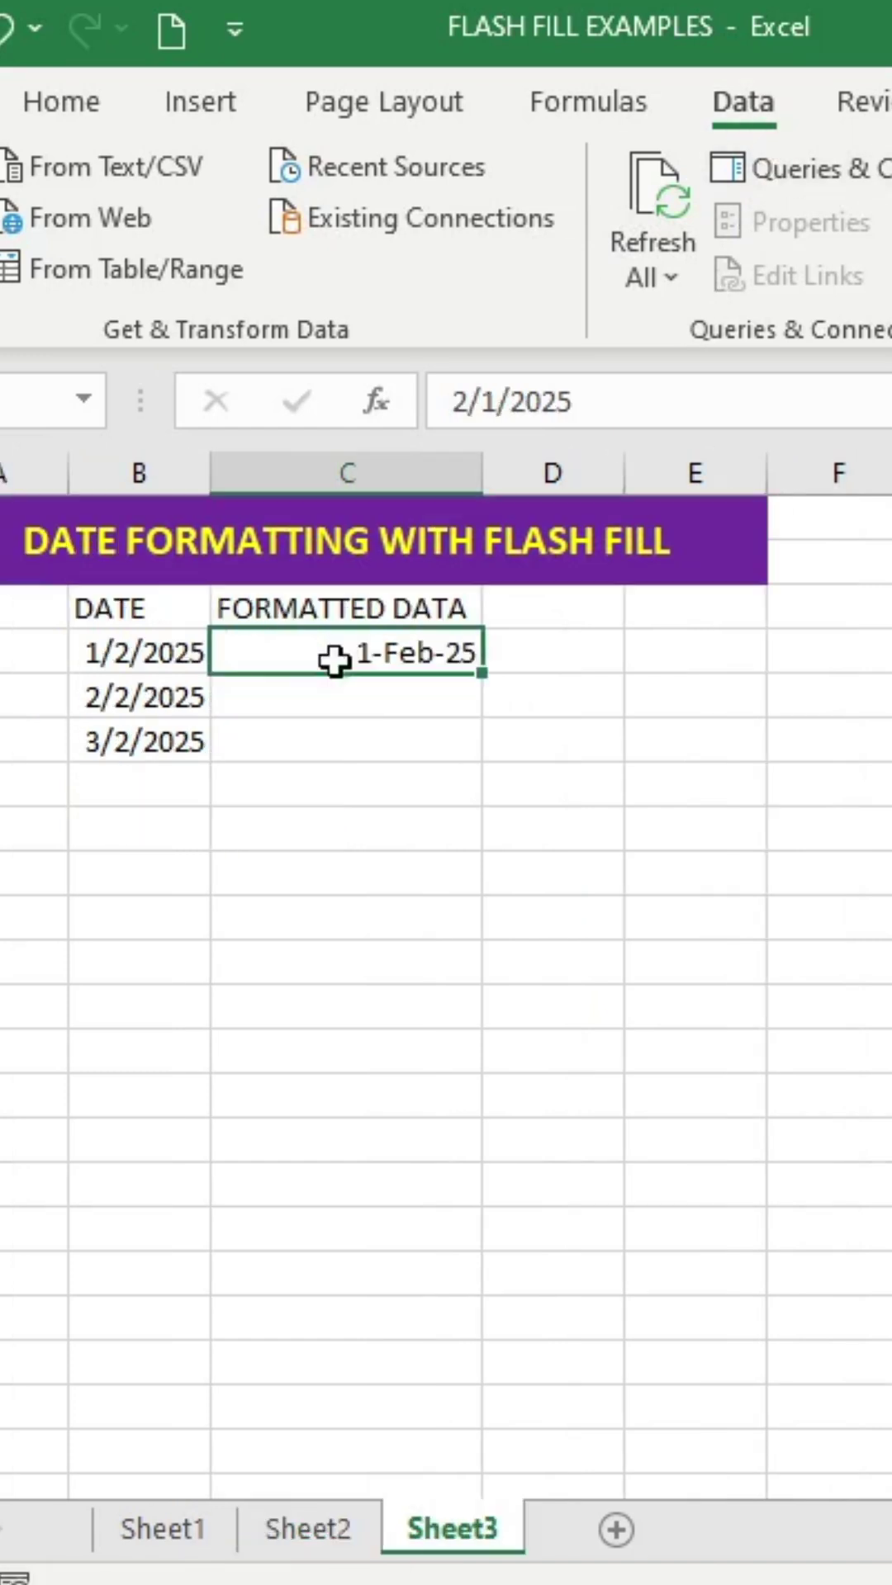
# Flash Fill Sheet3's C4:C6 with Ctrl+E to show 1-Feb-25, 2-Feb-25 and 3-Feb-25
pyautogui.moveTo(433, 631); pyautogui.dragTo(383, 732)
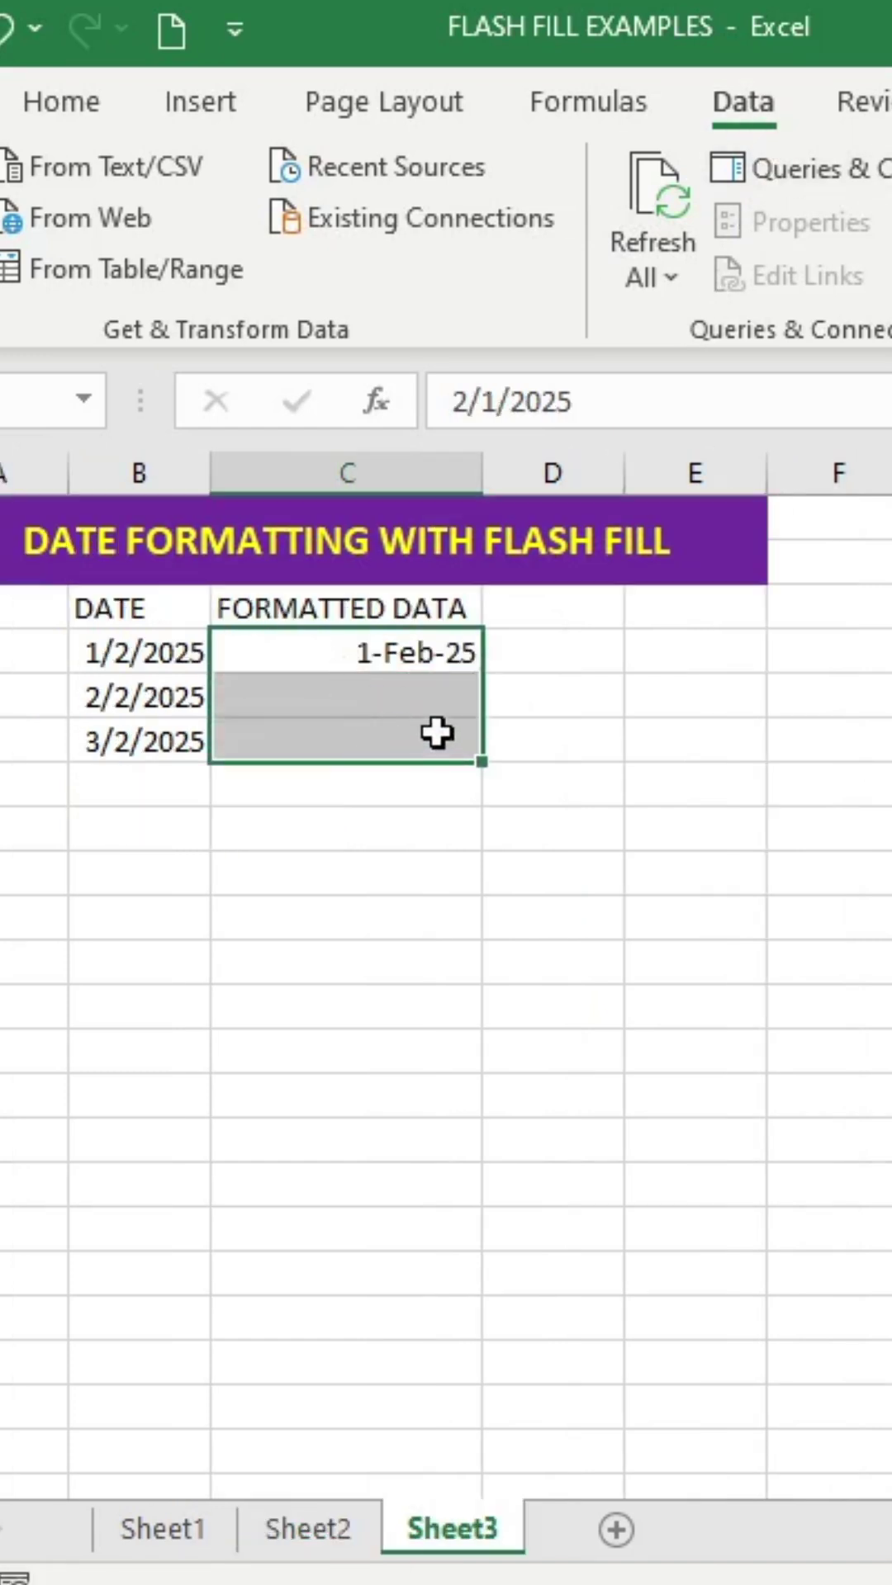
pyautogui.hotkey('ctrl', 'e')
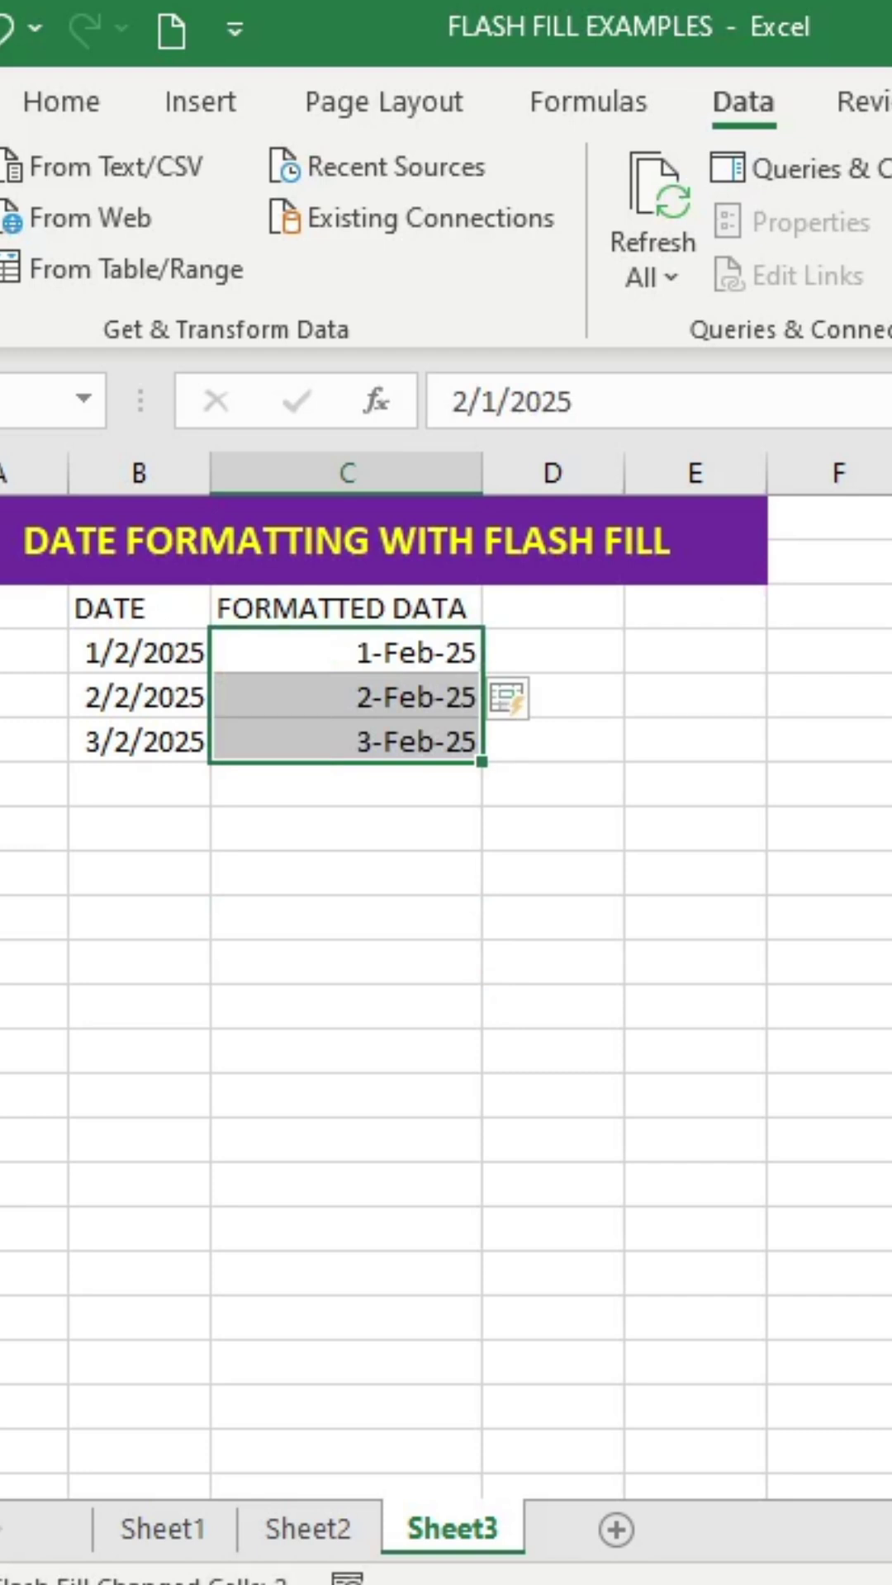
pyautogui.click(837, 786)
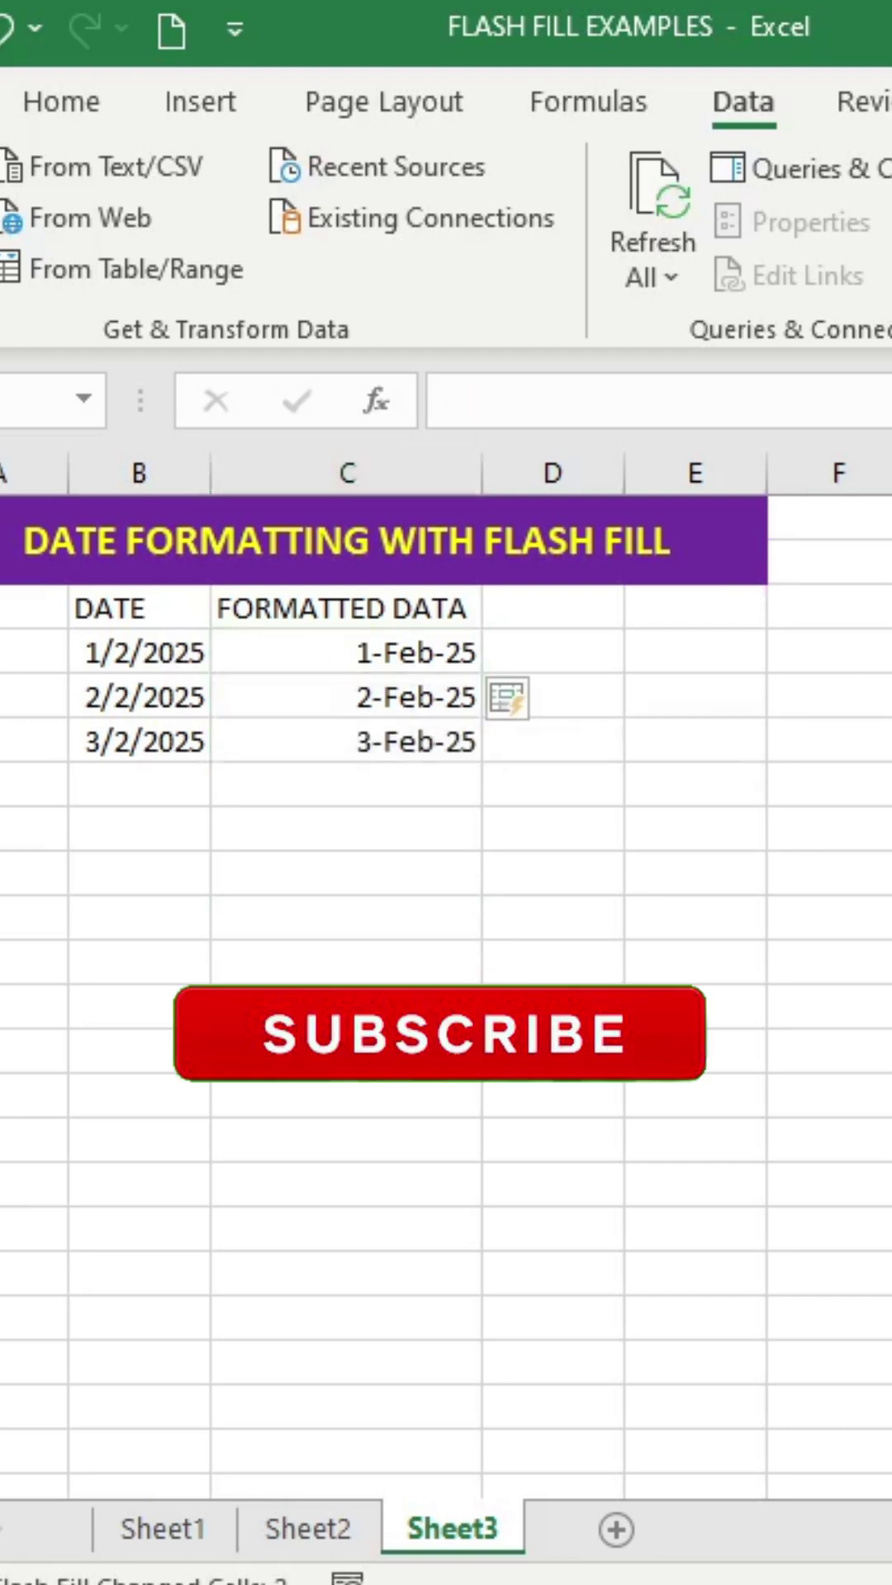